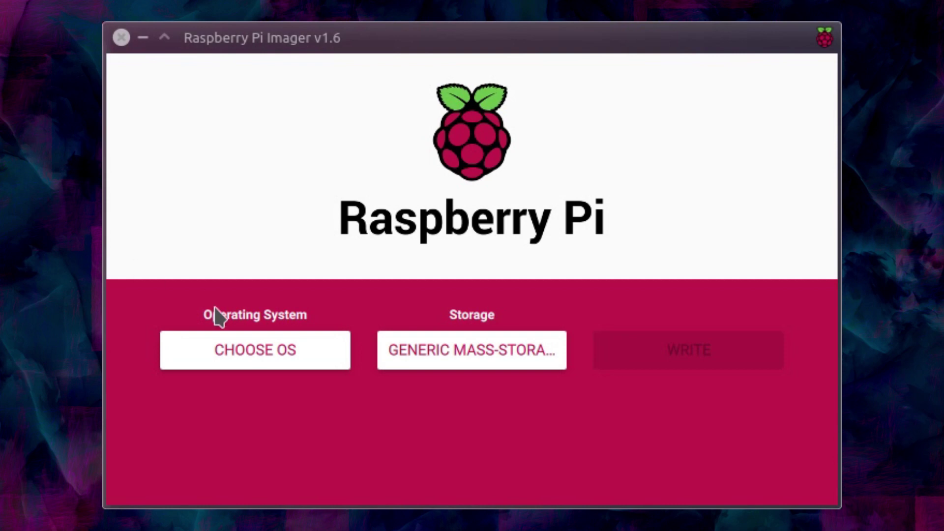
Browse the OS lists without choosing one, then check storage, keeping the mass-storage drive
{"action": "left_click", "coordinate": [241, 354]}
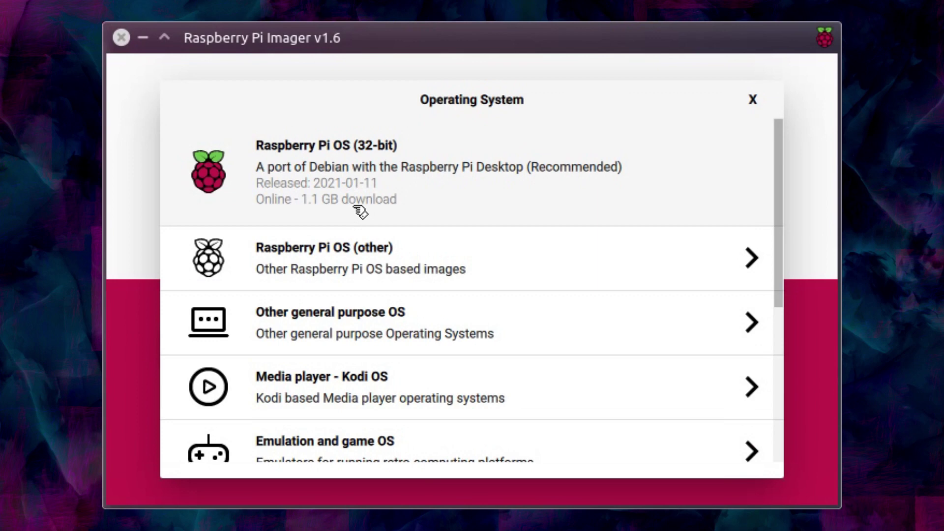
{"action": "left_click", "coordinate": [361, 247]}
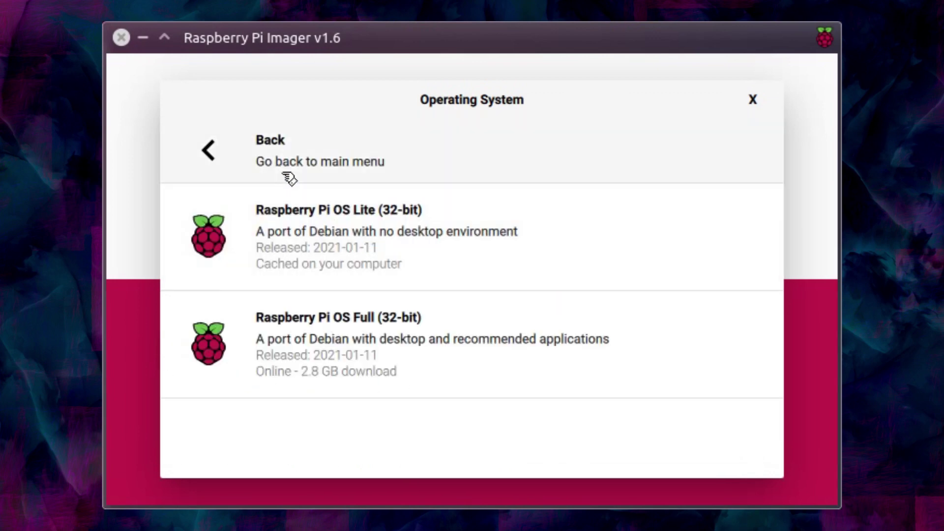
{"action": "left_click", "coordinate": [264, 159]}
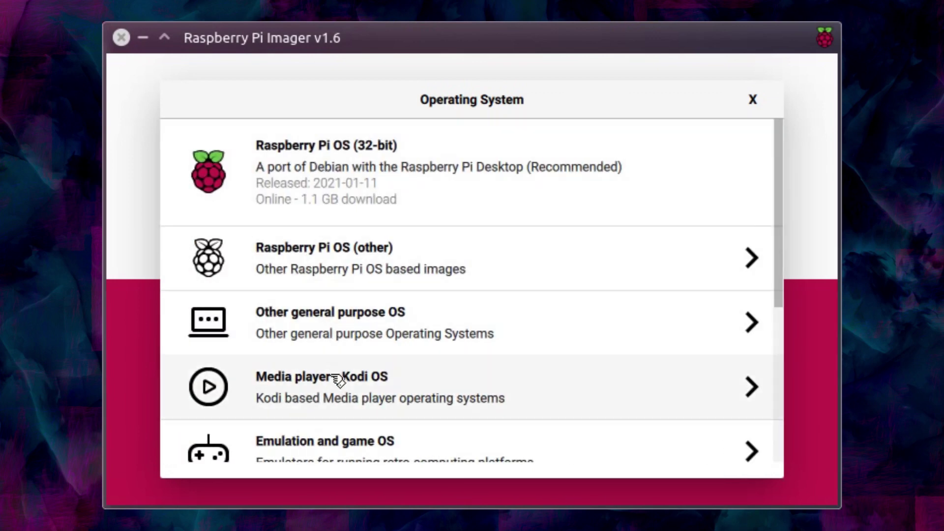
{"action": "left_click", "coordinate": [329, 331]}
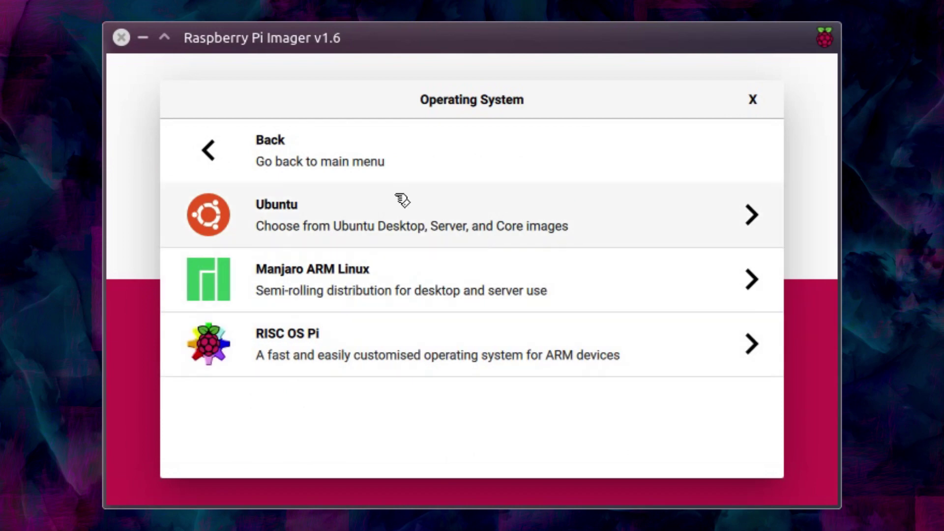
{"action": "left_click", "coordinate": [229, 150]}
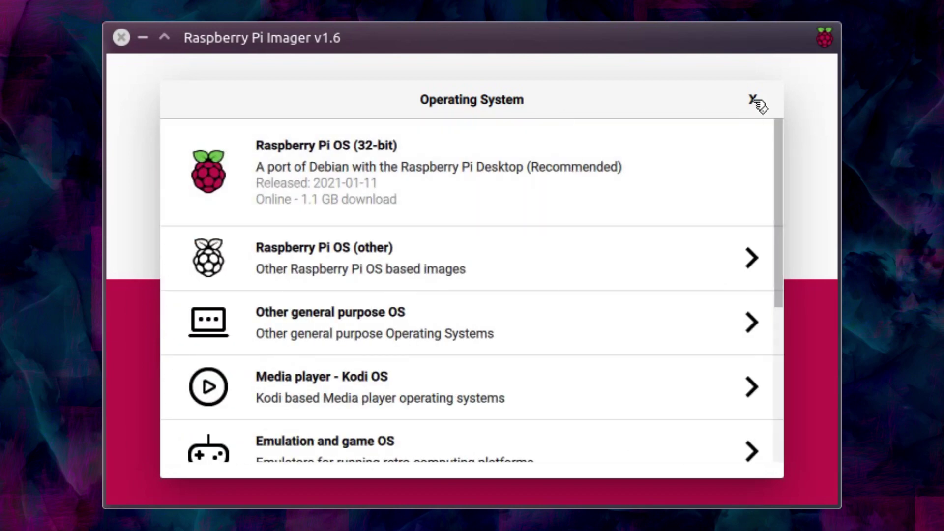
{"action": "left_click", "coordinate": [753, 100]}
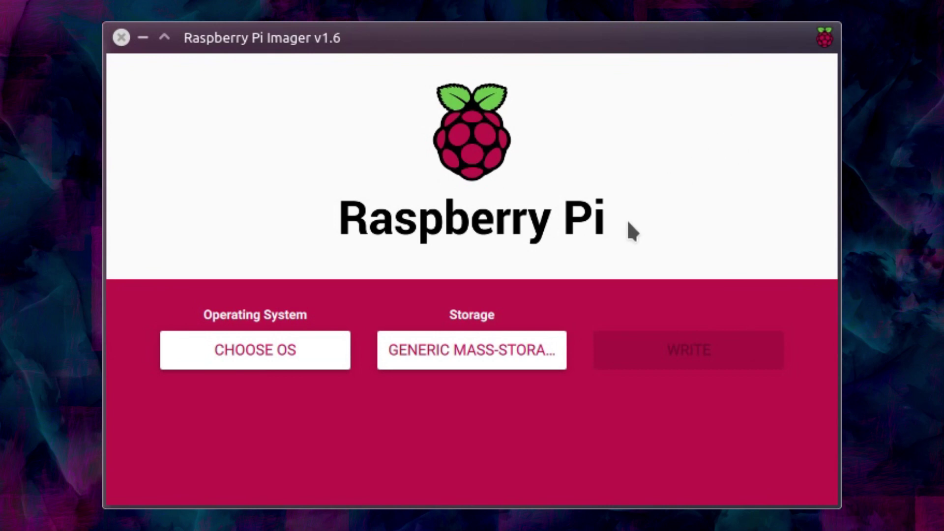
{"action": "left_click", "coordinate": [495, 346]}
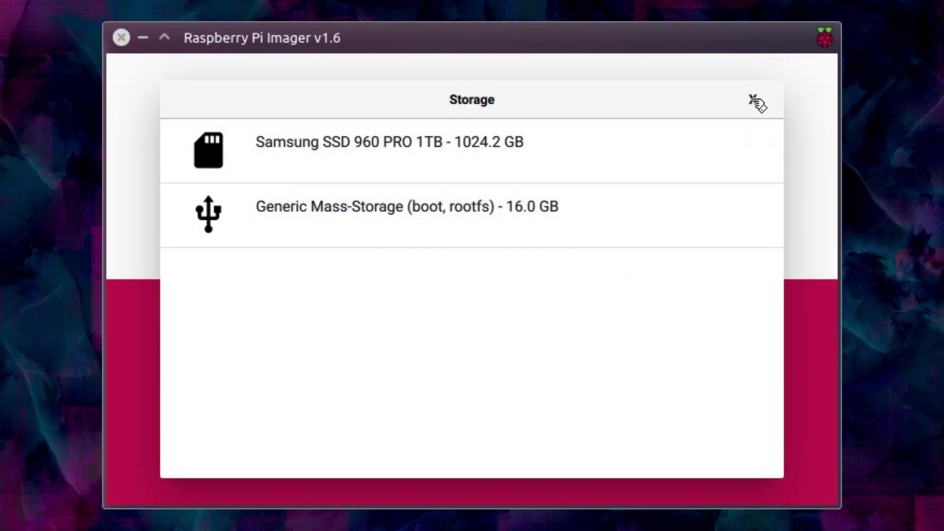
{"action": "left_click", "coordinate": [753, 100]}
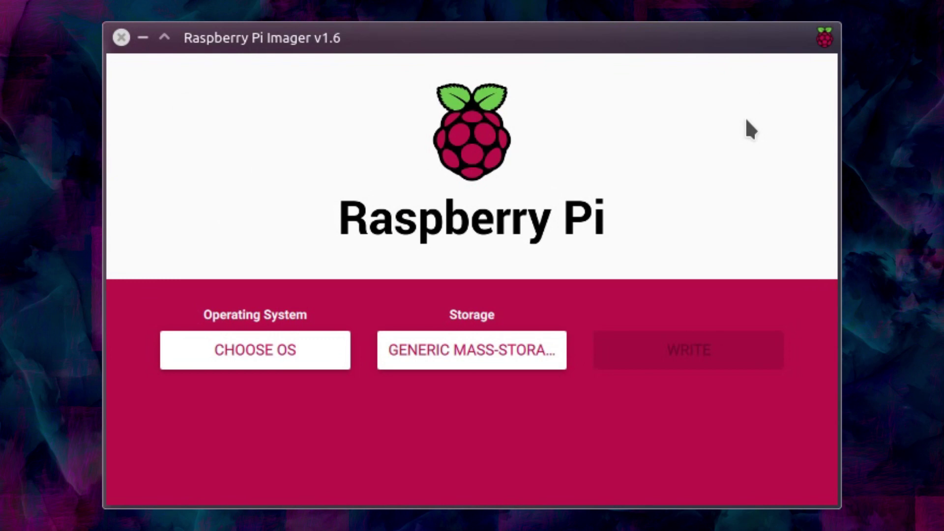
Bring up the advanced options and keep them for this session only
{"action": "key", "text": "ctrl+shift+x"}
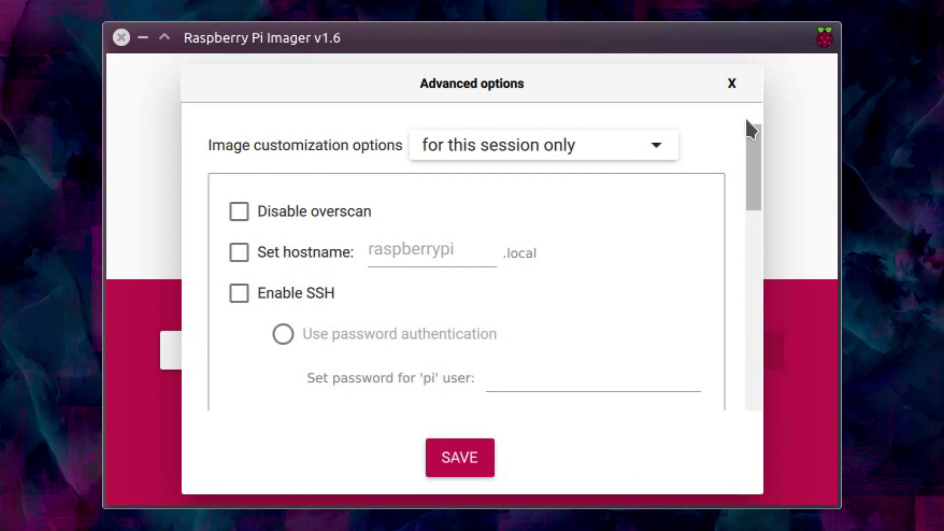
{"action": "left_click", "coordinate": [628, 142]}
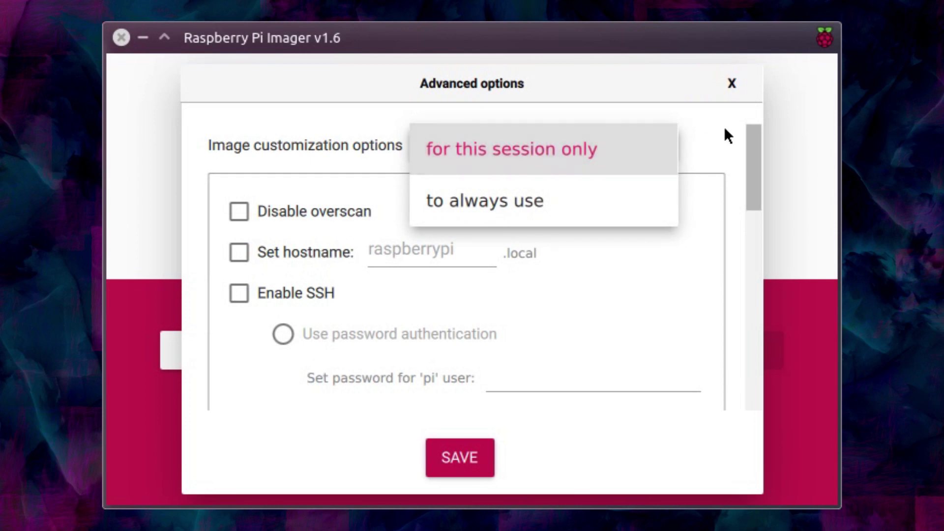
{"action": "left_click", "coordinate": [714, 136]}
Set hostname to malina and enable SSH password authentication with a password for pi
{"action": "left_click", "coordinate": [239, 252]}
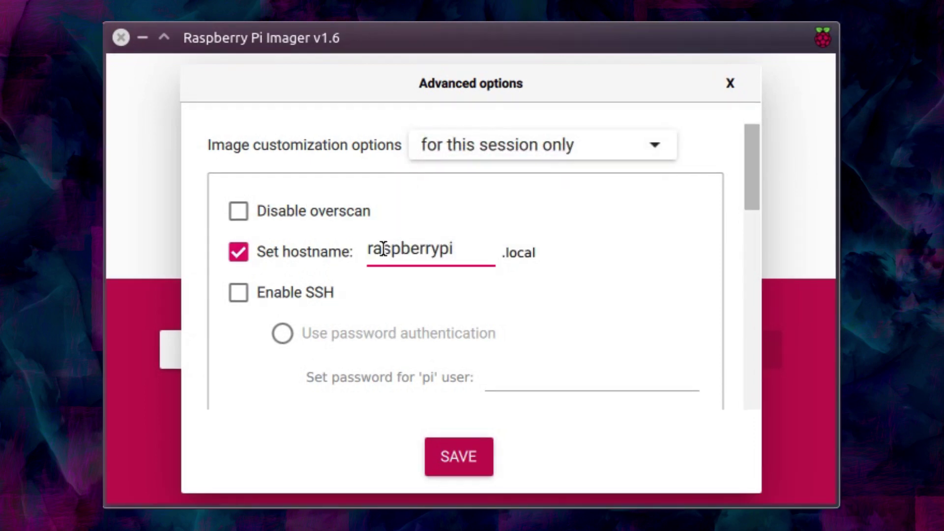
{"action": "double_click", "coordinate": [462, 253]}
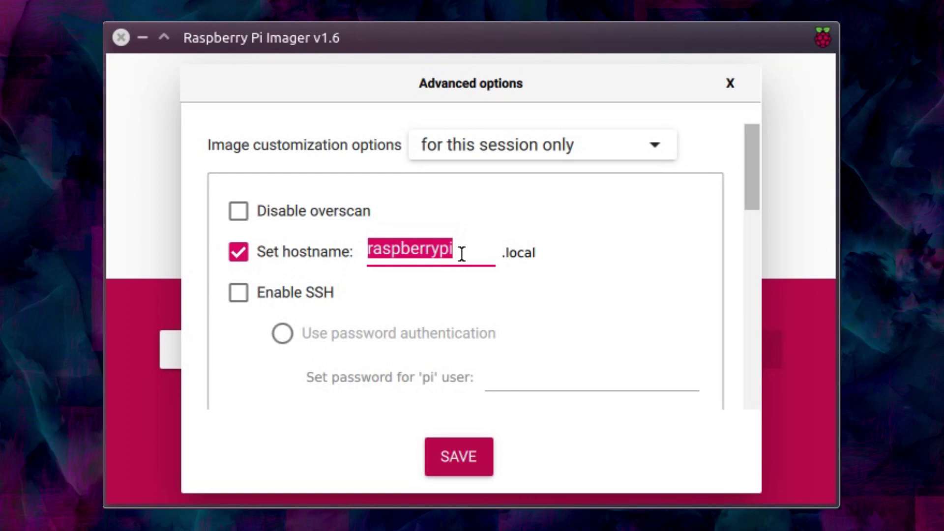
{"action": "type", "text": "malina"}
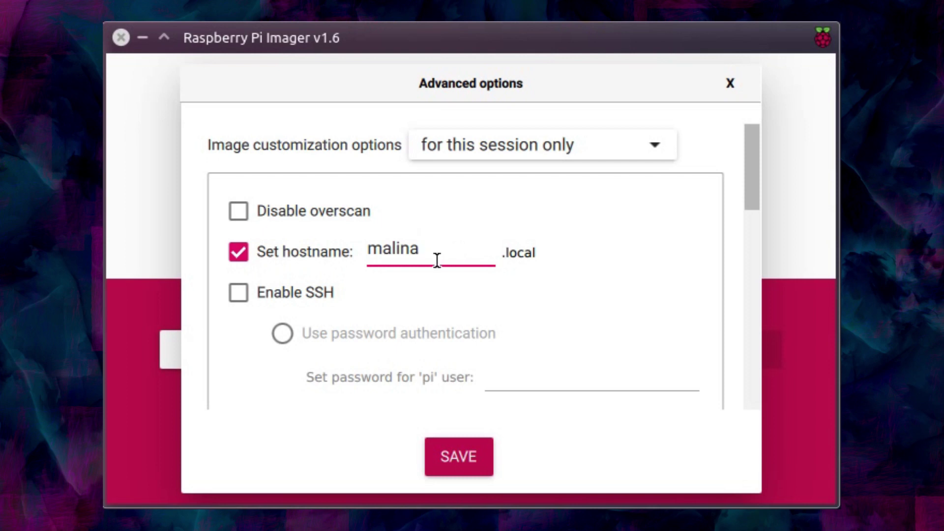
{"action": "left_click", "coordinate": [301, 295]}
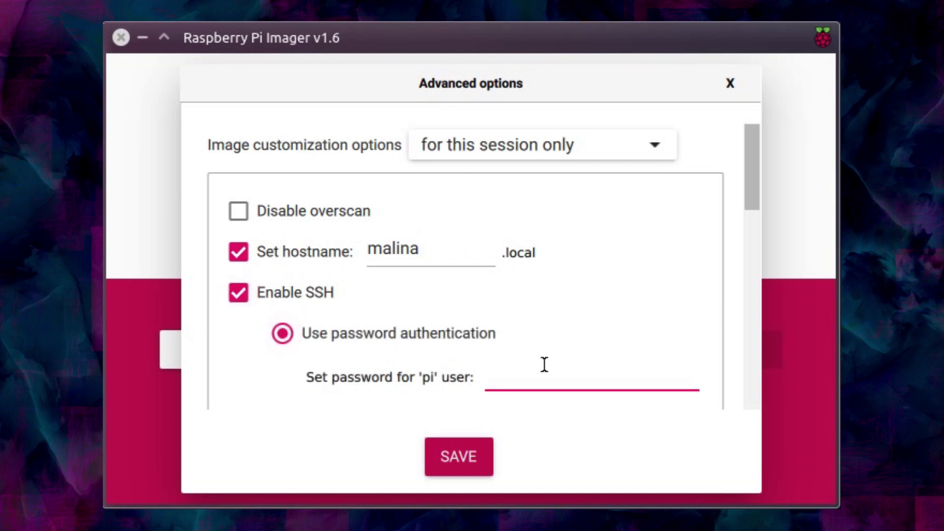
{"action": "type", "text": "12345"}
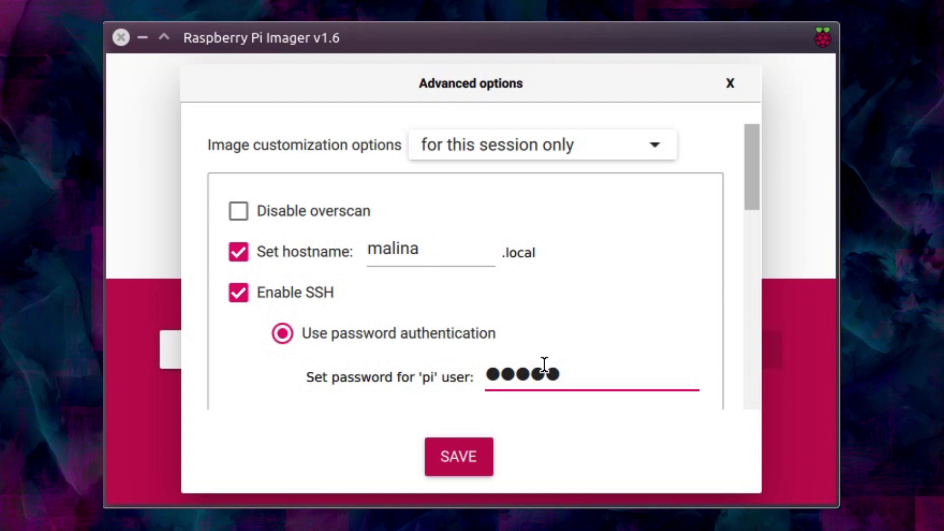
Enable wifi configuration and keep the wifi country as GB
{"action": "scroll", "coordinate": [534, 315], "scroll_direction": "down", "scroll_amount": 5}
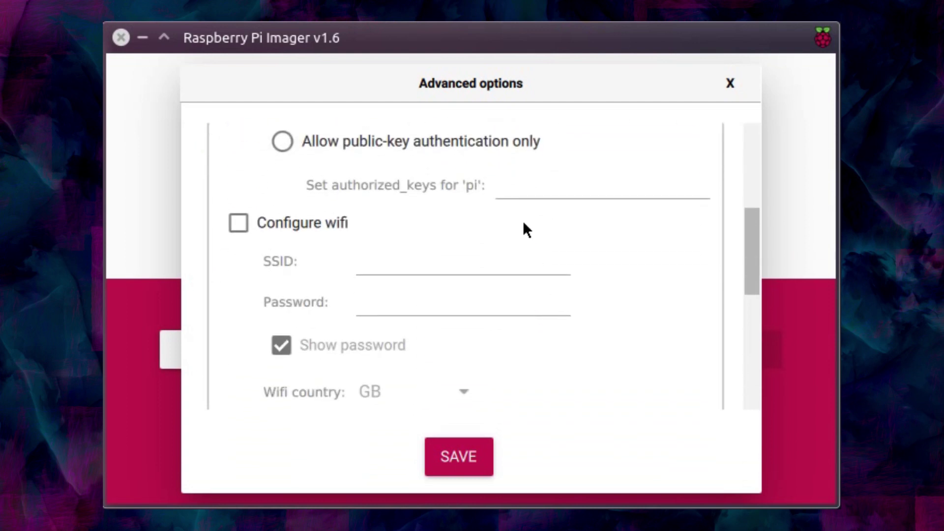
{"action": "left_click", "coordinate": [295, 219]}
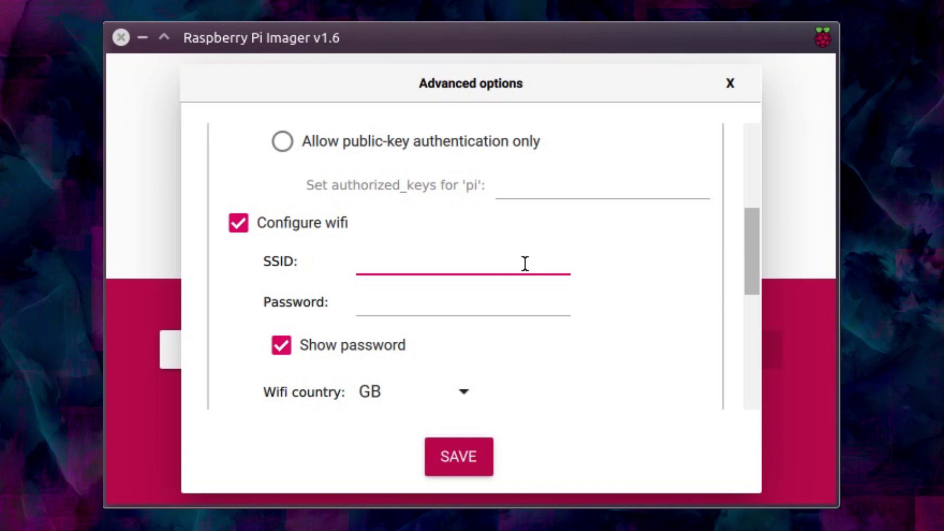
{"action": "key", "text": "Tab"}
{"action": "scroll", "coordinate": [510, 238], "scroll_direction": "down", "scroll_amount": 3}
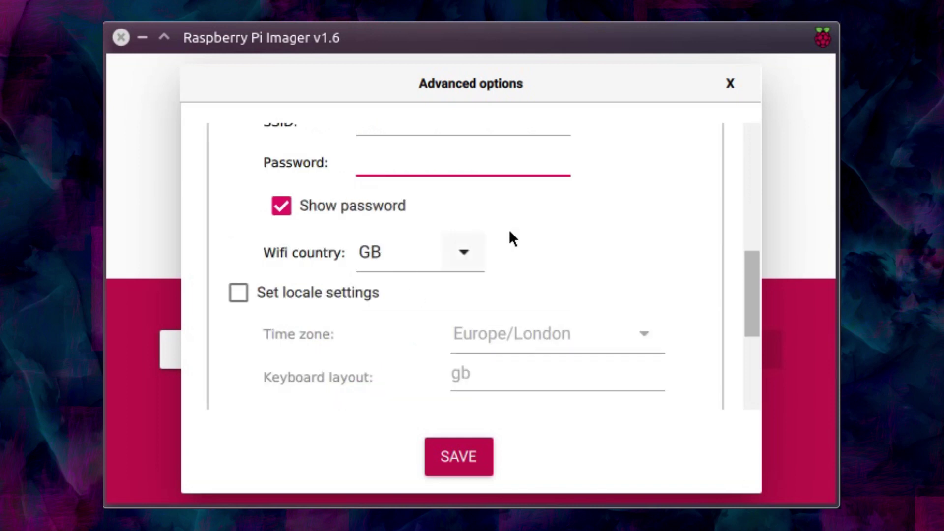
{"action": "left_click", "coordinate": [474, 259]}
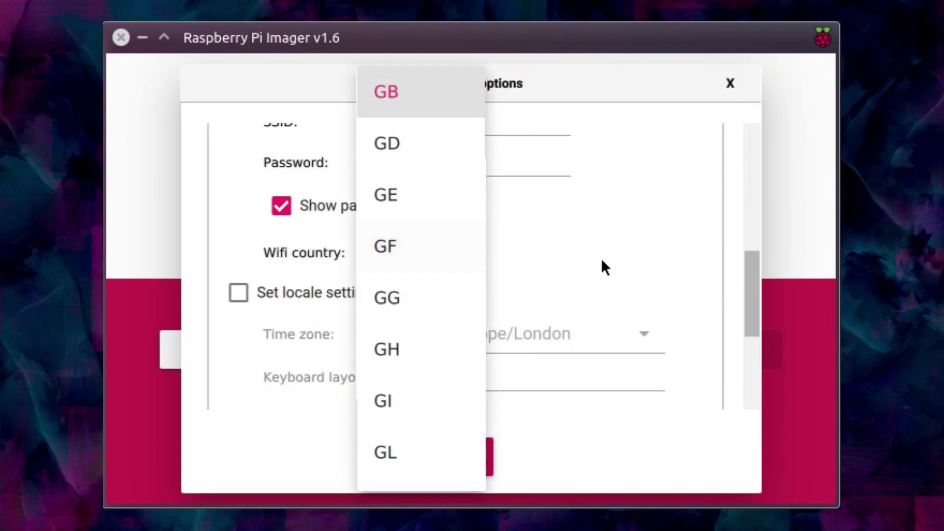
{"action": "left_click", "coordinate": [664, 256]}
Enable locale settings with the Europe/London time zone, then highlight the NVMe release note
{"action": "scroll", "coordinate": [398, 216], "scroll_direction": "down", "scroll_amount": 3}
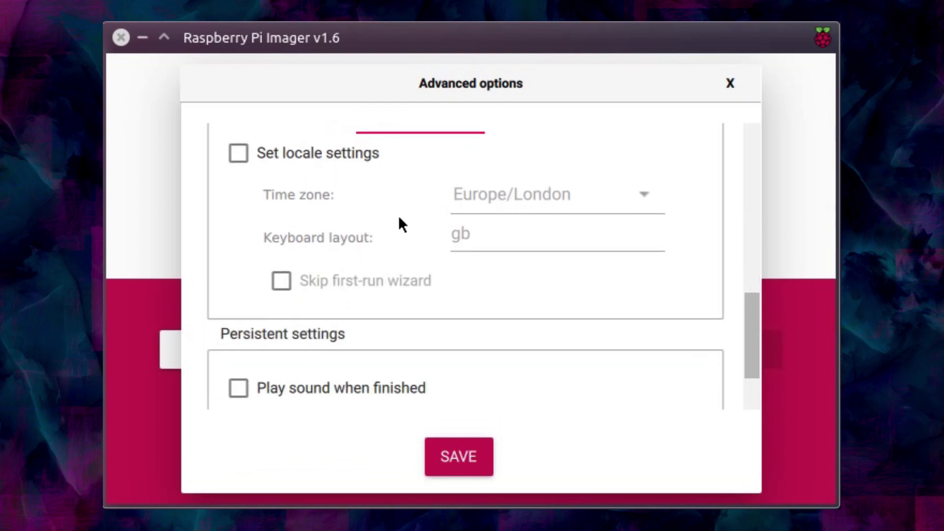
{"action": "left_click", "coordinate": [238, 152]}
{"action": "left_click", "coordinate": [654, 200]}
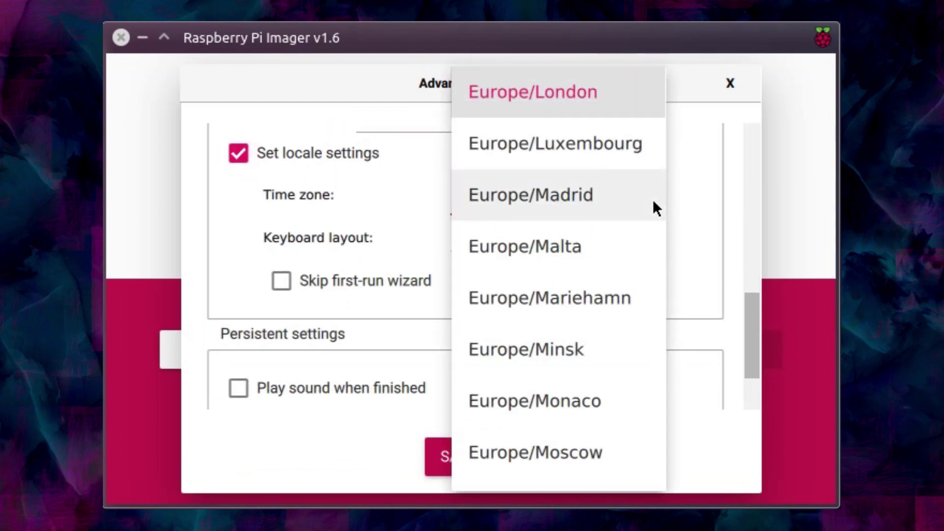
{"action": "left_click", "coordinate": [698, 199]}
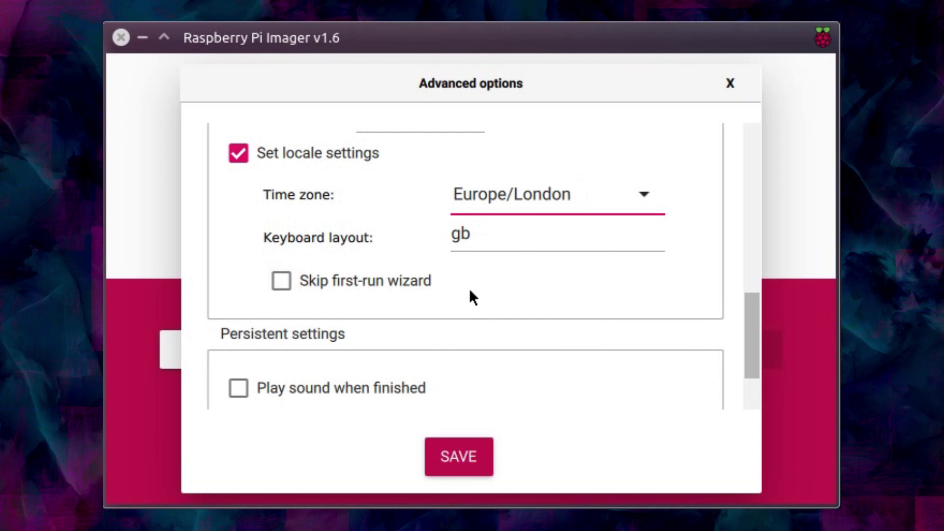
{"action": "scroll", "coordinate": [489, 305], "scroll_direction": "down", "scroll_amount": 2}
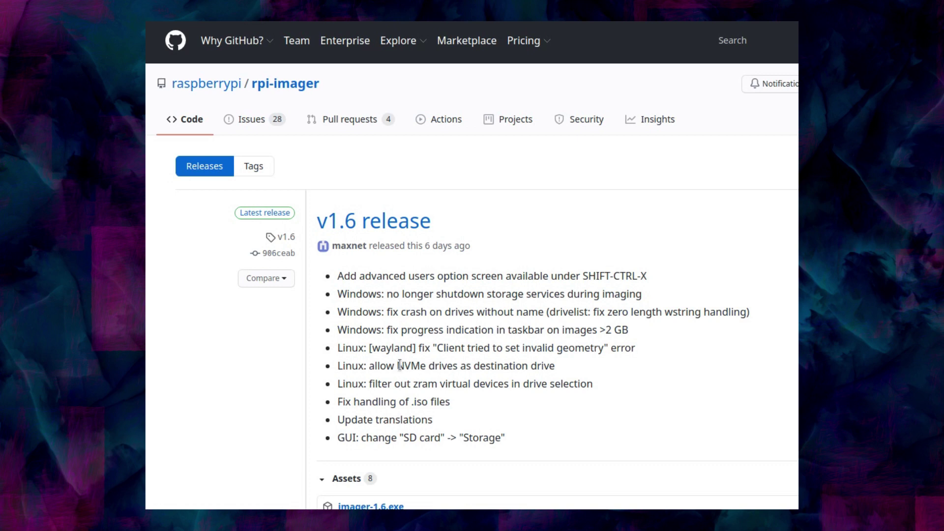
{"action": "left_click_drag", "start_coordinate": [396, 366], "coordinate": [522, 367]}
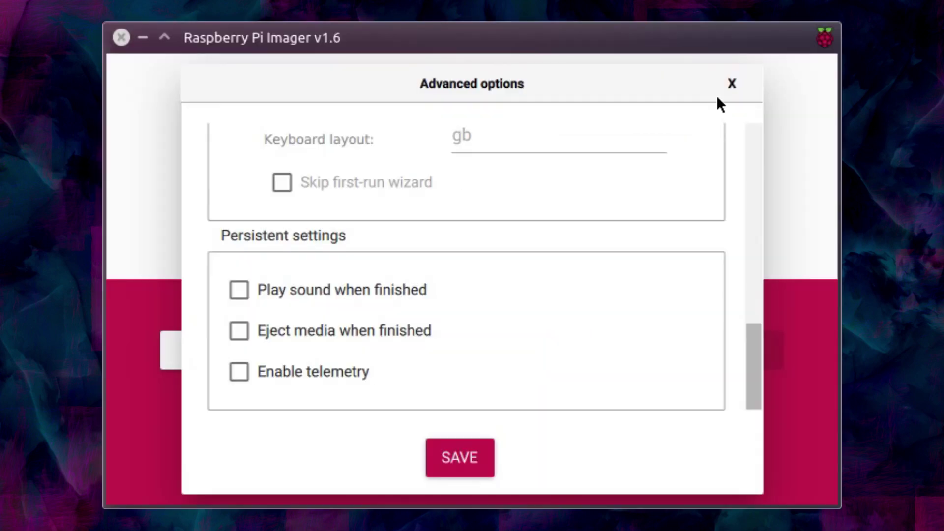
Close the advanced options and pick the Samsung SSD 960 PRO 1TB as storage target
{"action": "left_click", "coordinate": [732, 85]}
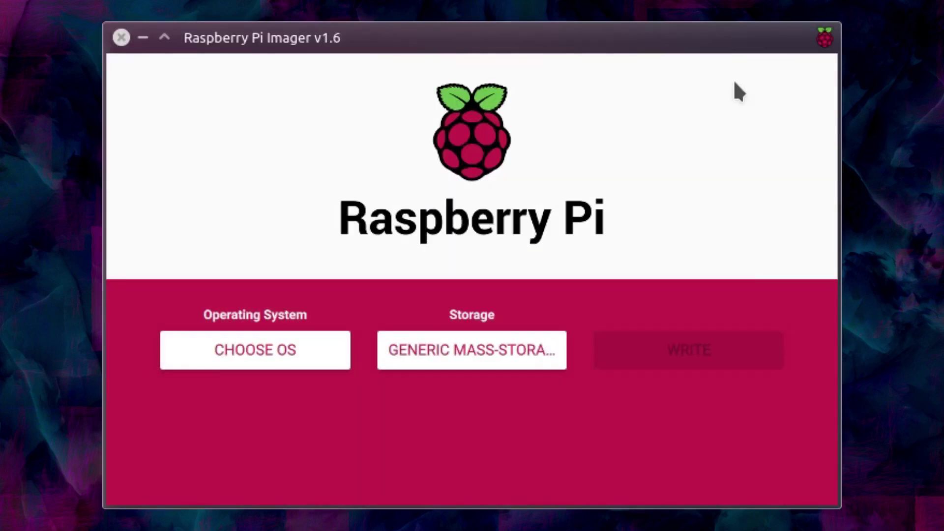
{"action": "left_click", "coordinate": [502, 344]}
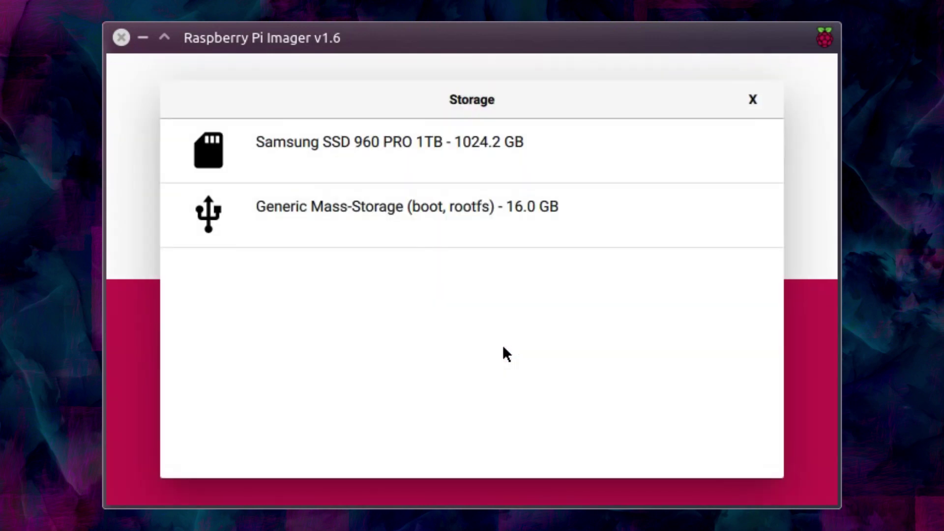
{"action": "left_click", "coordinate": [461, 166]}
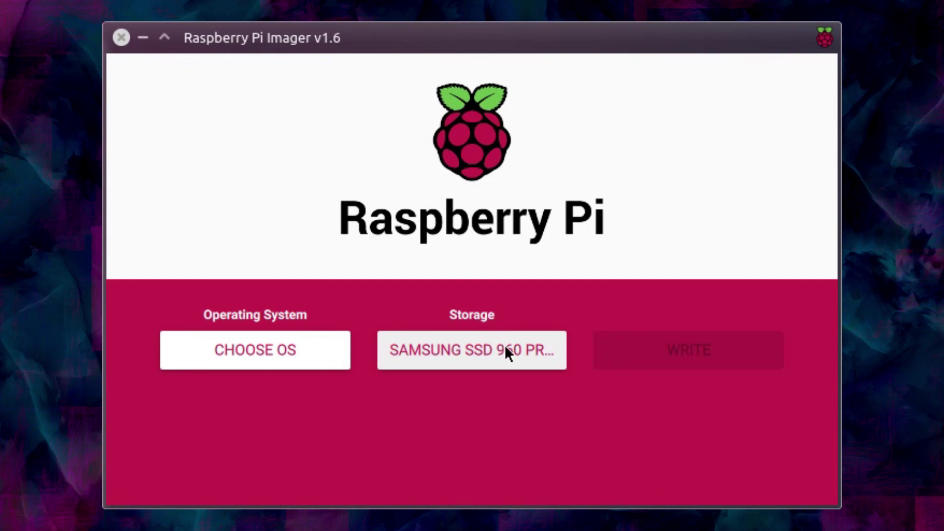
{"action": "left_click", "coordinate": [539, 353]}
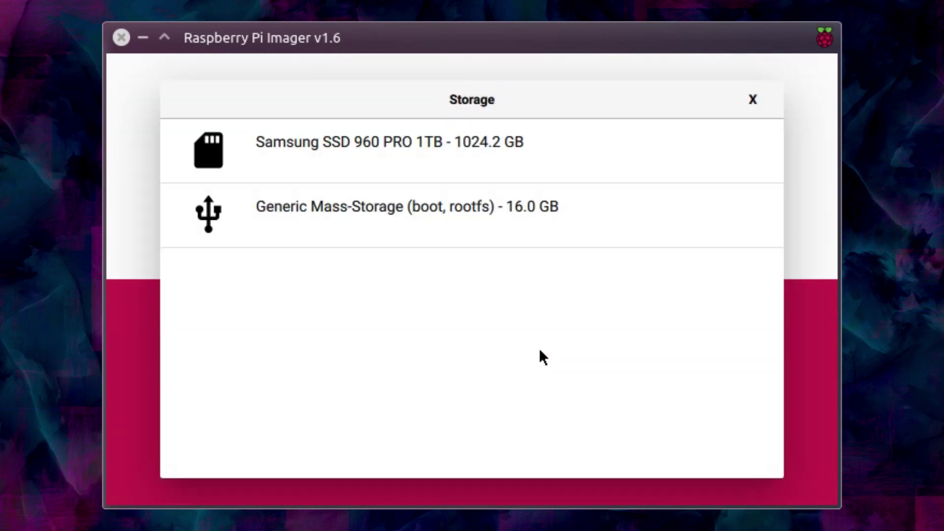
Keep the Samsung SSD, then highlight the README paragraphs on sent image details and Heroku hosting
{"action": "left_click", "coordinate": [757, 98]}
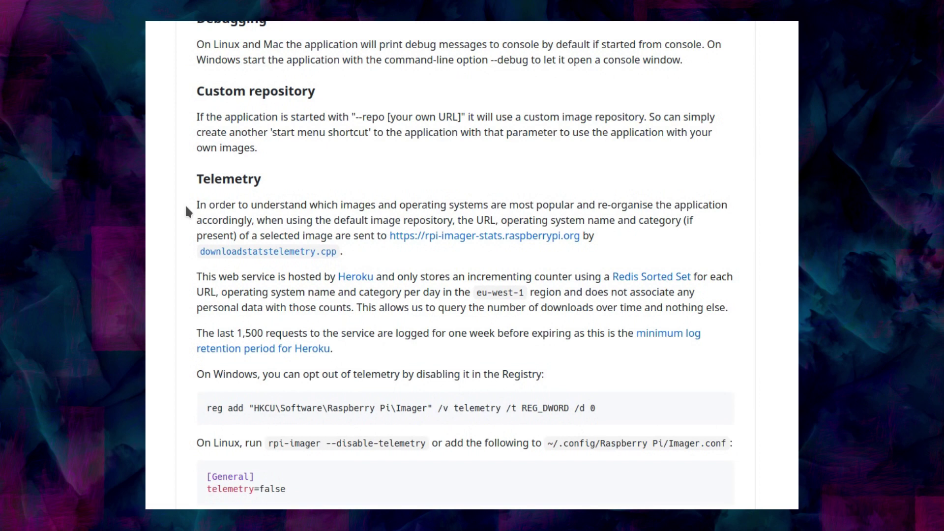
{"action": "left_click_drag", "start_coordinate": [190, 203], "coordinate": [693, 252]}
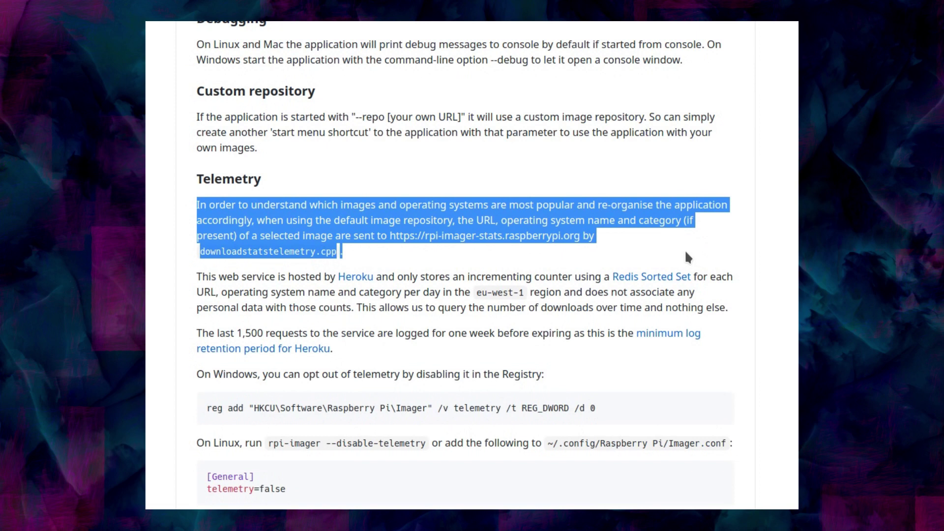
{"action": "left_click", "coordinate": [197, 279]}
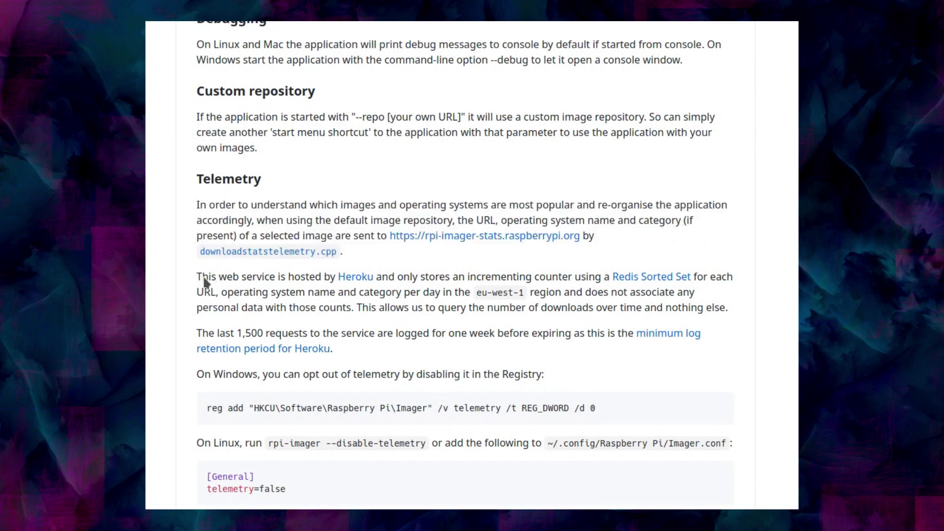
{"action": "left_click_drag", "start_coordinate": [204, 279], "coordinate": [748, 313]}
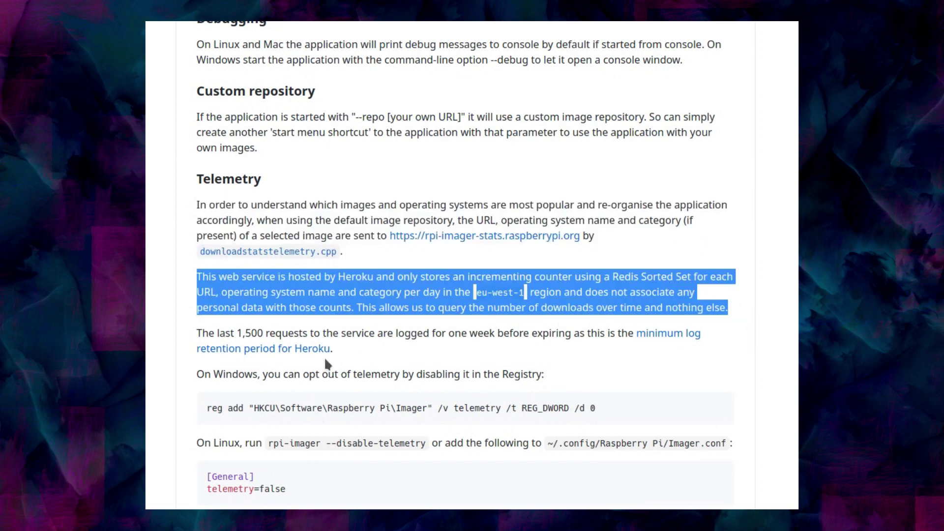
{"action": "left_click", "coordinate": [185, 321]}
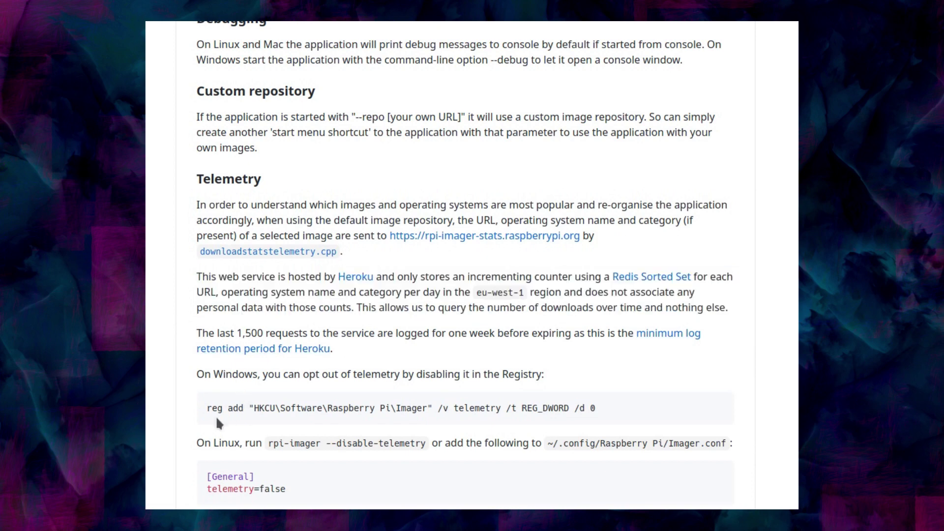
Highlight the Linux telemetry opt-out line and scroll through the rest of the notes
{"action": "scroll", "coordinate": [191, 433], "scroll_direction": "down", "scroll_amount": 3}
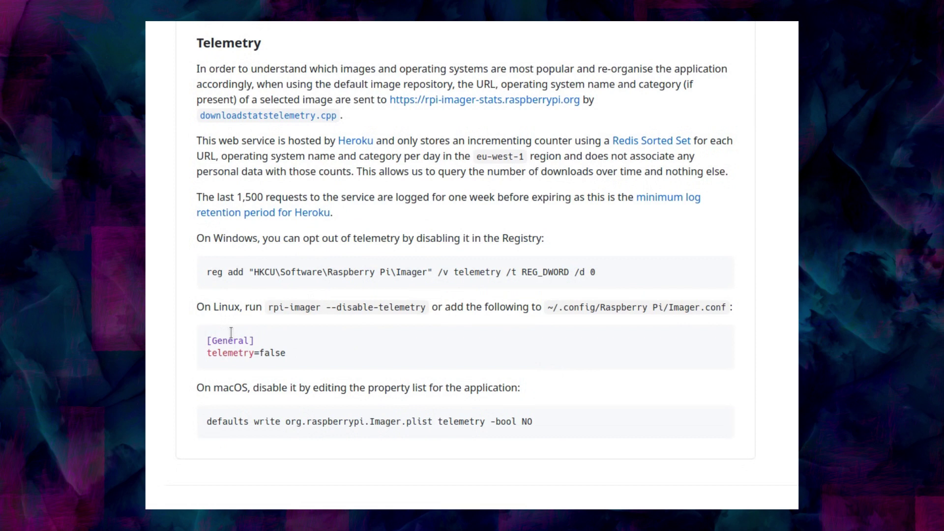
{"action": "double_click", "coordinate": [201, 307]}
{"action": "left_click_drag", "start_coordinate": [219, 307], "coordinate": [738, 312]}
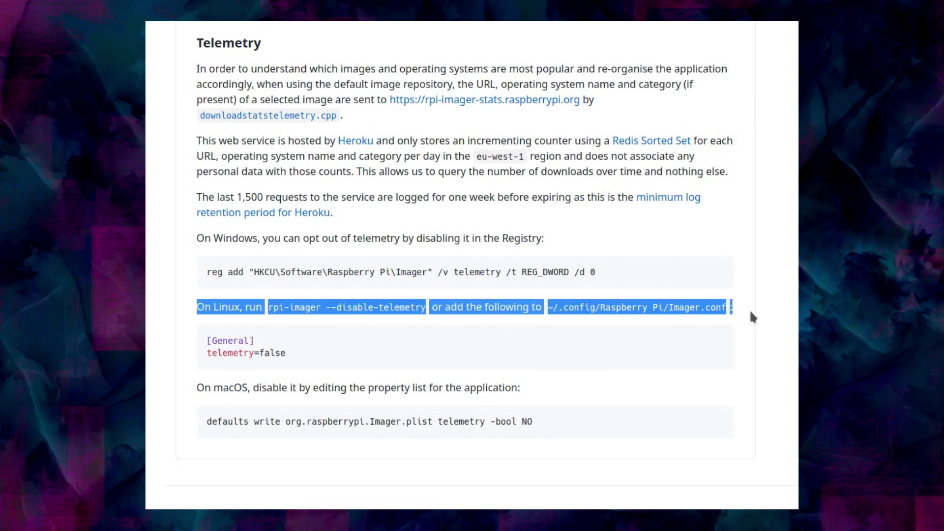
{"action": "left_click", "coordinate": [736, 330]}
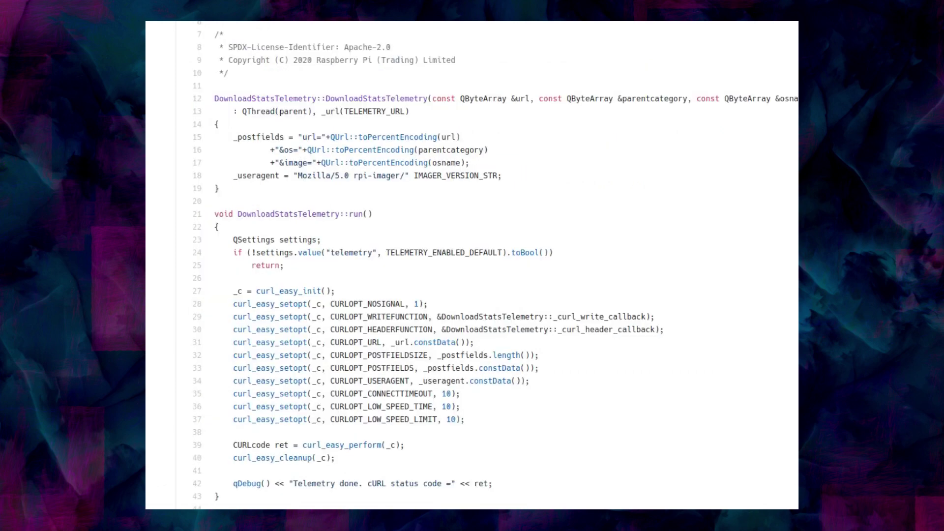
{"action": "scroll", "coordinate": [401, 212], "scroll_direction": "up", "scroll_amount": 7}
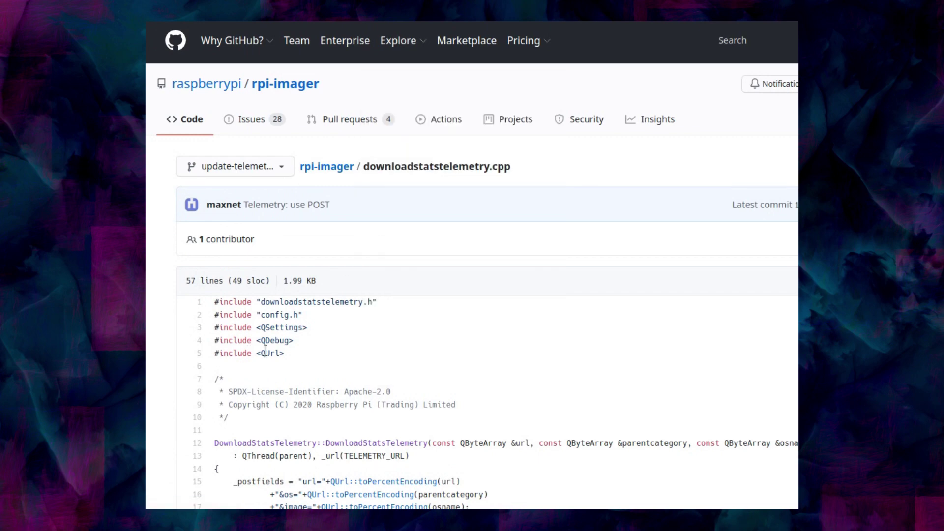
{"action": "scroll", "coordinate": [280, 357], "scroll_direction": "down", "scroll_amount": 8}
{"action": "scroll", "coordinate": [282, 357], "scroll_direction": "down", "scroll_amount": 4}
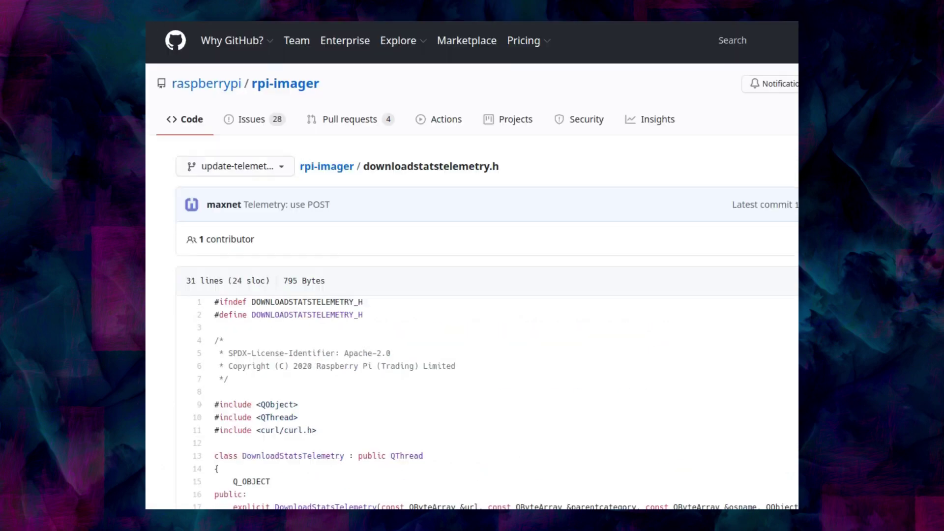
{"action": "scroll", "coordinate": [439, 275], "scroll_direction": "down", "scroll_amount": 5}
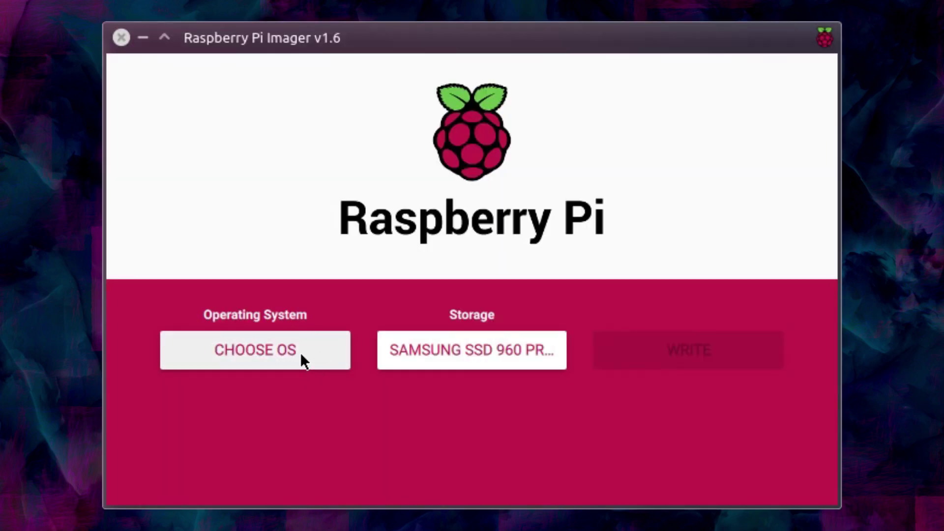
Pick Raspberry Pi OS Lite (32-bit) from Raspberry Pi OS (other) and the 16 GB Generic Mass-Storage card
{"action": "left_click", "coordinate": [301, 356]}
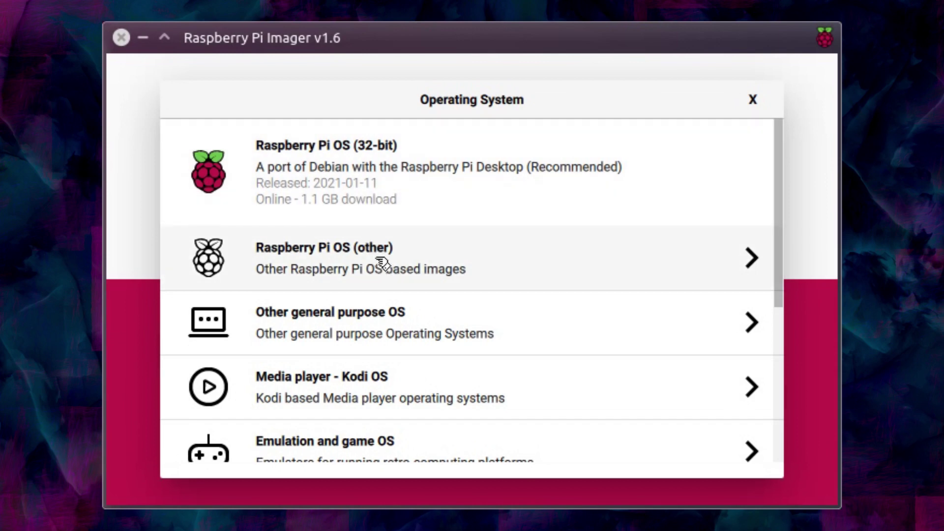
{"action": "left_click", "coordinate": [380, 262]}
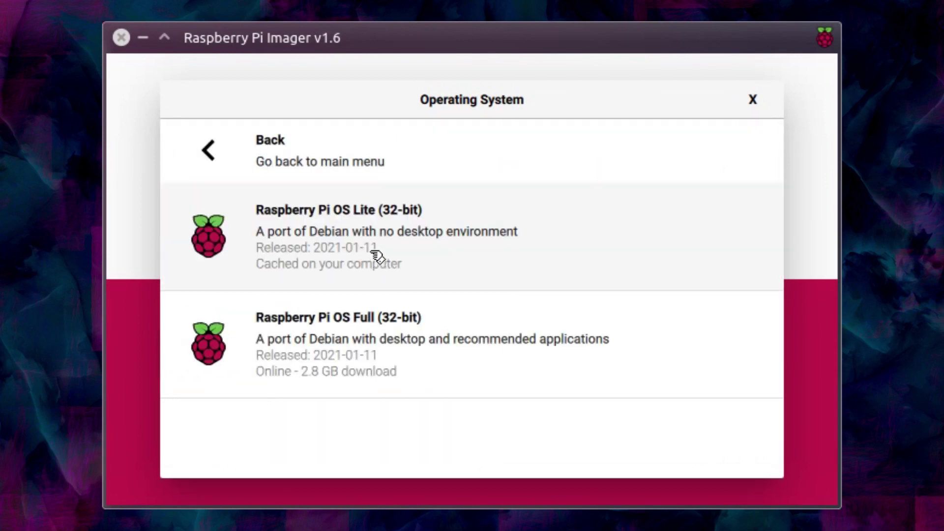
{"action": "left_click", "coordinate": [361, 239]}
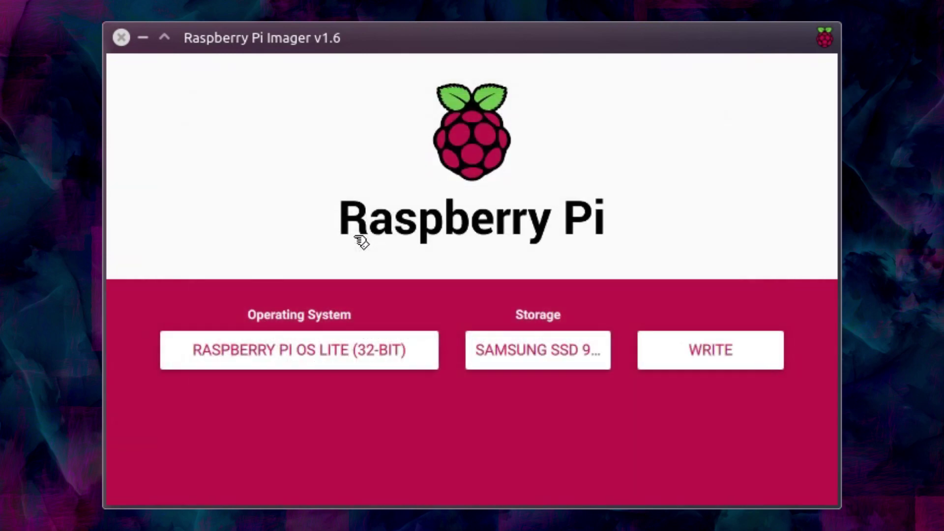
{"action": "left_click", "coordinate": [531, 353]}
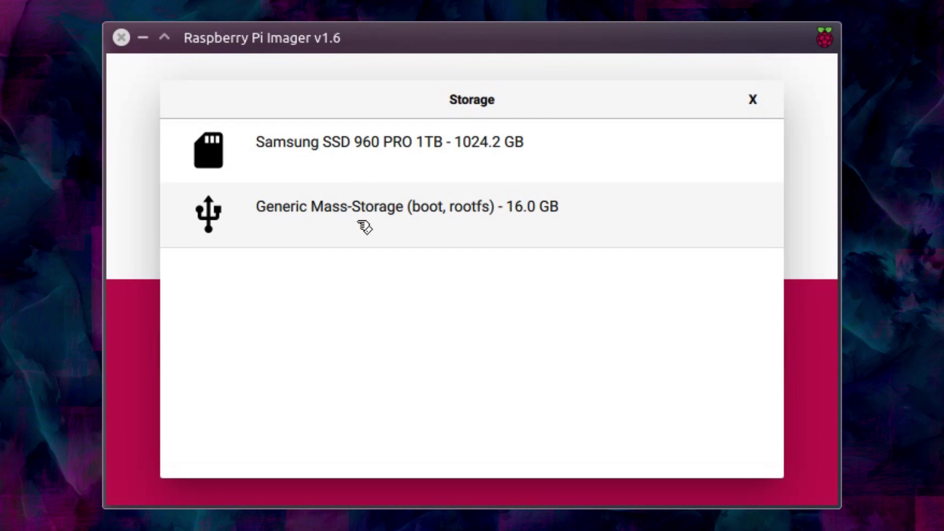
{"action": "left_click", "coordinate": [361, 225]}
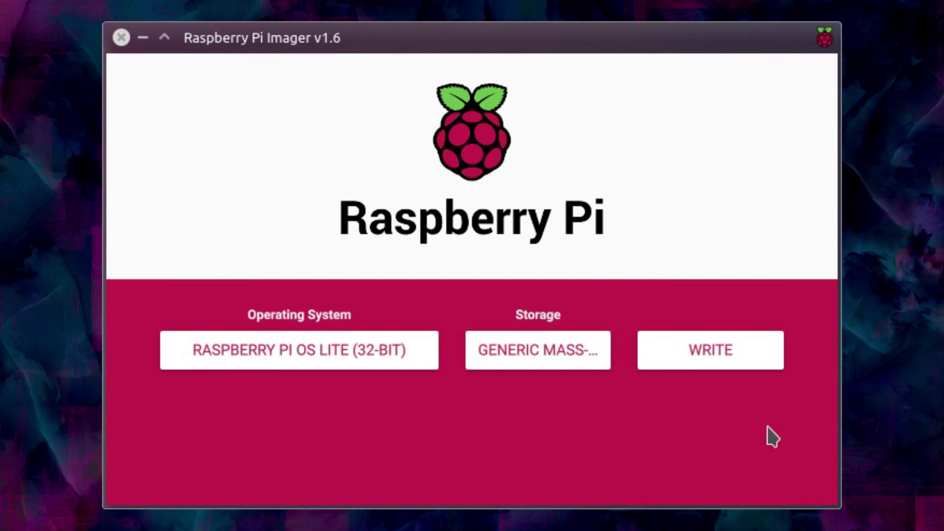
Start the write, decline once, then retry and confirm erasing the Generic Mass-Storage card
{"action": "left_click", "coordinate": [707, 356]}
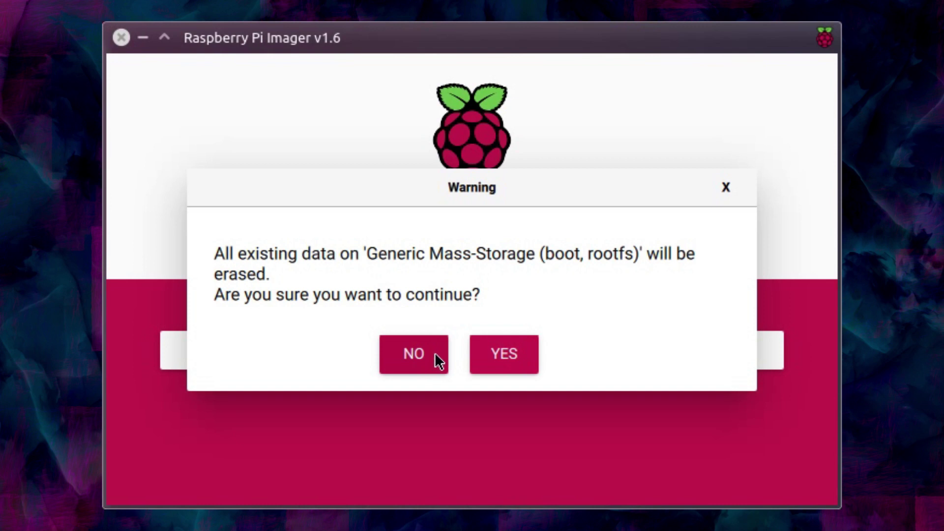
{"action": "left_click", "coordinate": [430, 362]}
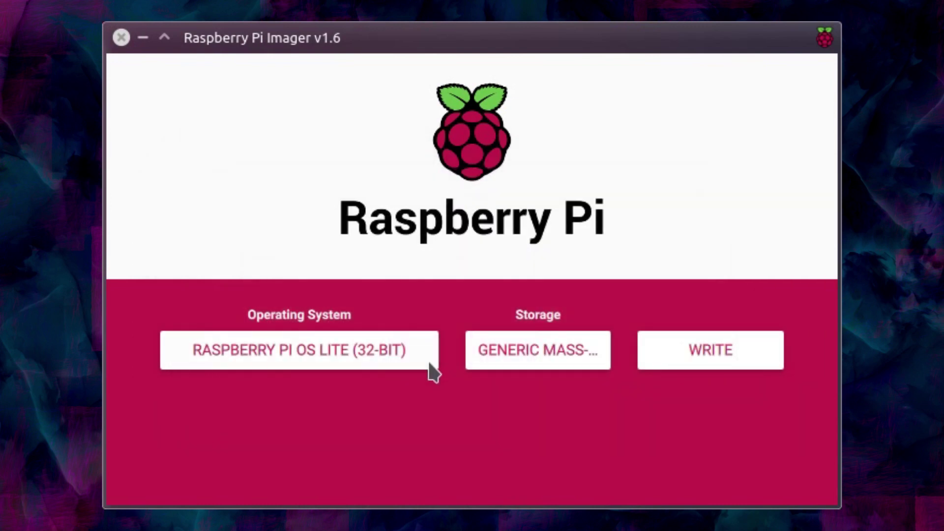
{"action": "left_click", "coordinate": [708, 357]}
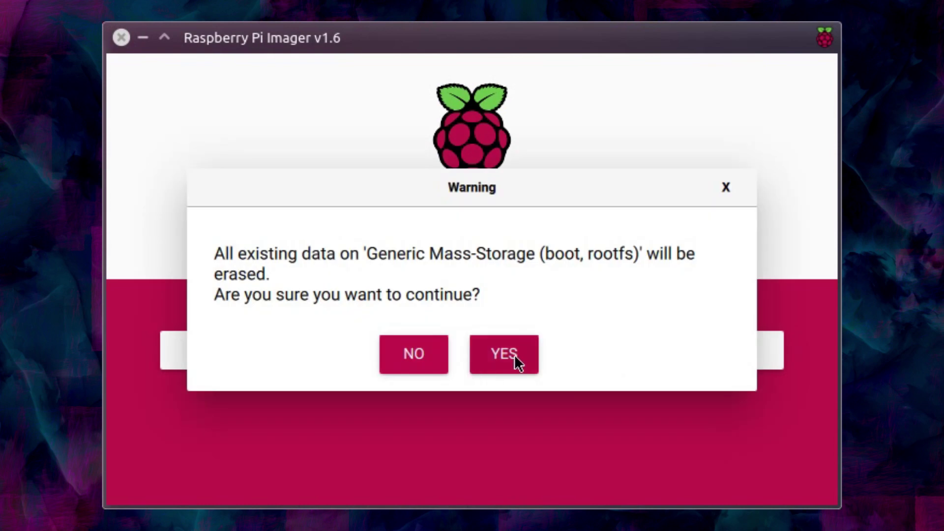
{"action": "left_click", "coordinate": [516, 357]}
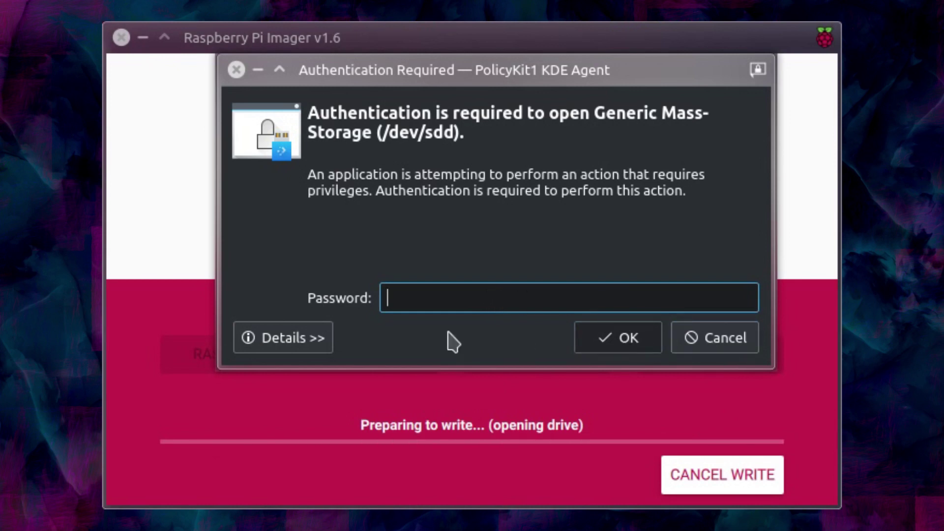
Submit the password in the PolicyKit prompt to authorise access to the drive
{"action": "key", "text": "Return"}
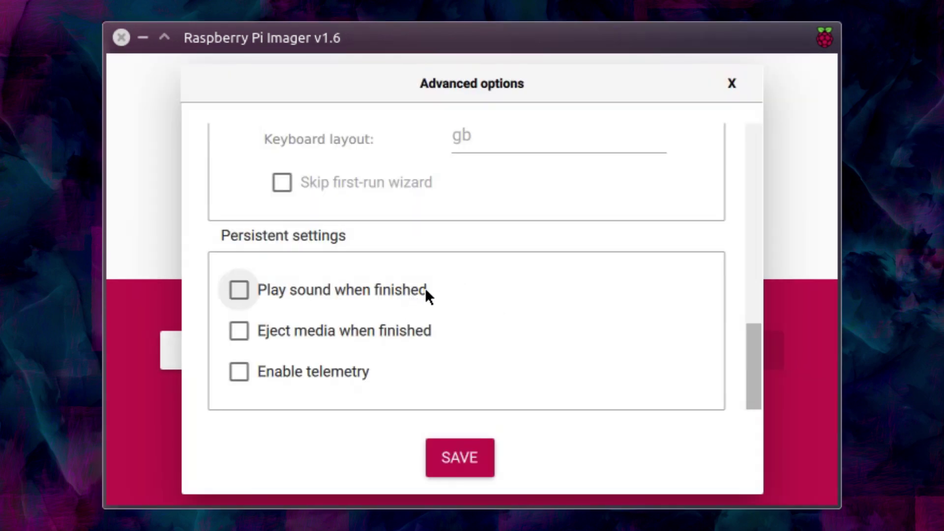
Toggle 'Eject media when finished' on and then back off
{"action": "left_click", "coordinate": [325, 332]}
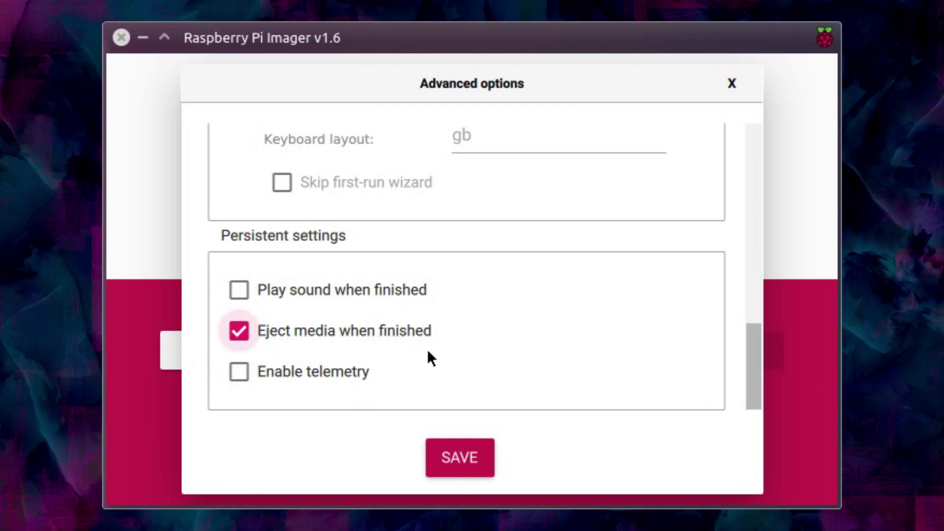
{"action": "left_click", "coordinate": [400, 329]}
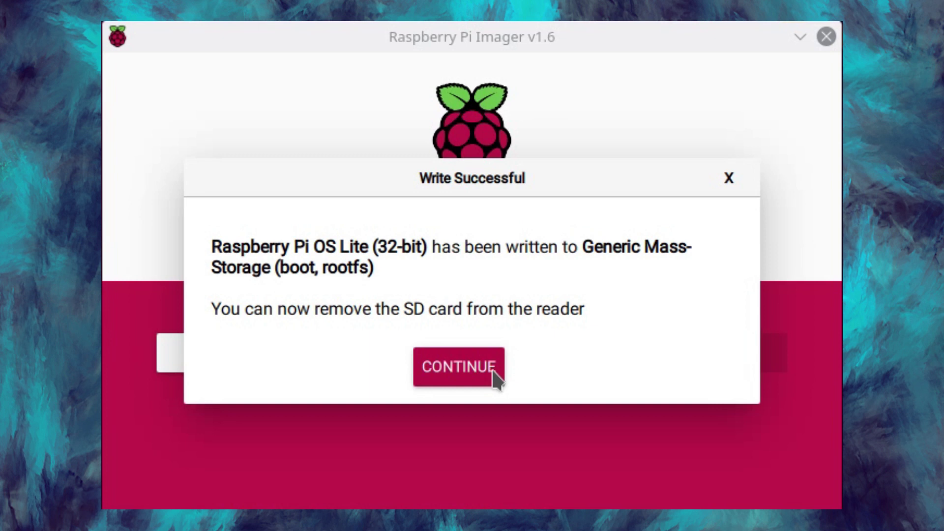
Dismiss the Write Successful message and open firstrun.sh from the boot partition in KWrite
{"action": "left_click", "coordinate": [462, 378]}
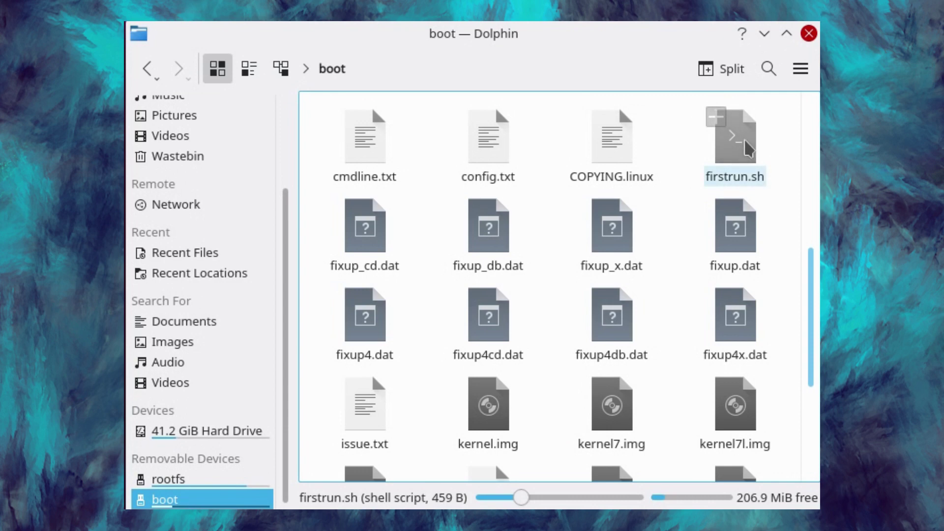
{"action": "double_click", "coordinate": [748, 147]}
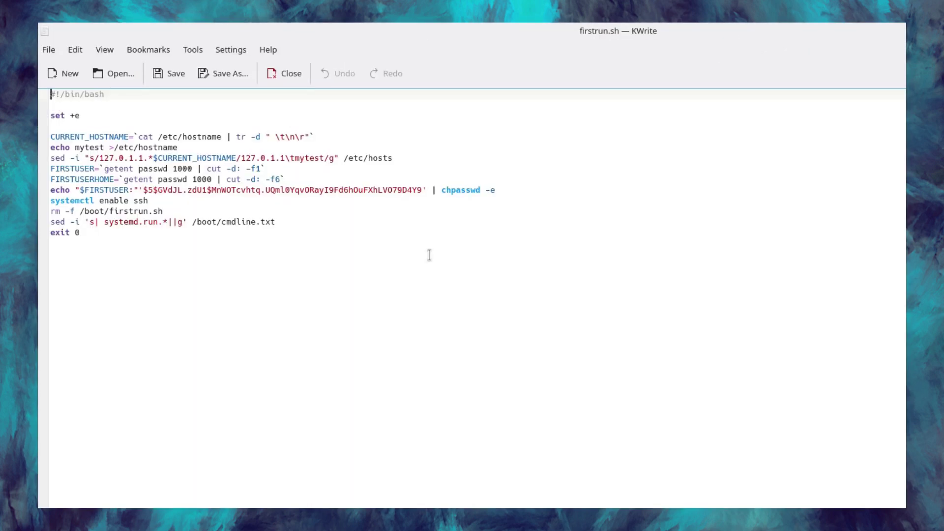
Enlarge the firstrun.sh text and select its hostname lines and the password hash
{"action": "key", "text": "ctrl+plus"}
{"action": "key", "text": "ctrl+plus"}
{"action": "key", "text": "ctrl+plus"}
{"action": "key", "text": "ctrl+plus"}
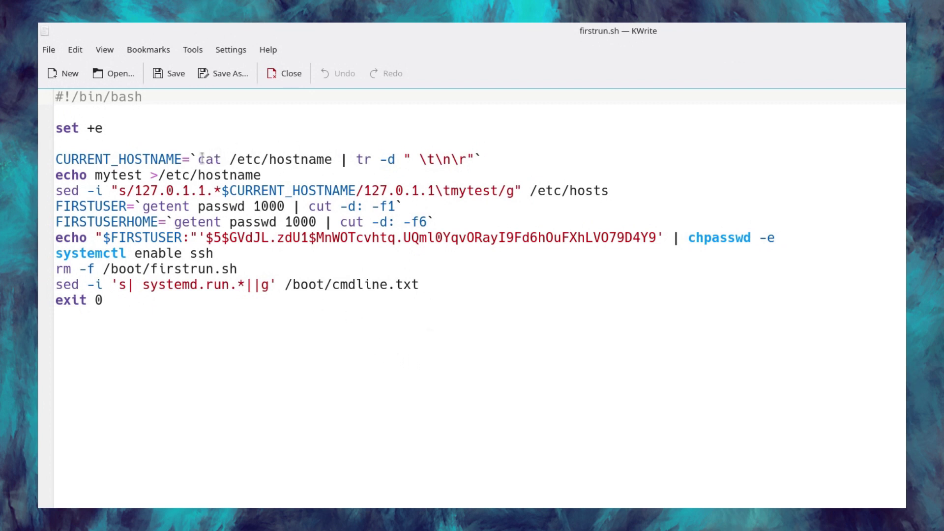
{"action": "left_click", "coordinate": [229, 237]}
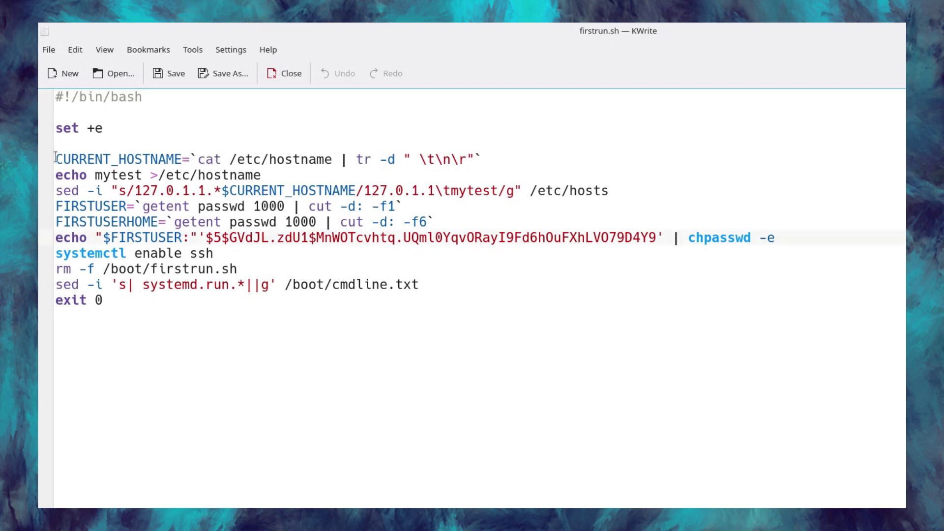
{"action": "left_click_drag", "start_coordinate": [55, 159], "coordinate": [296, 177]}
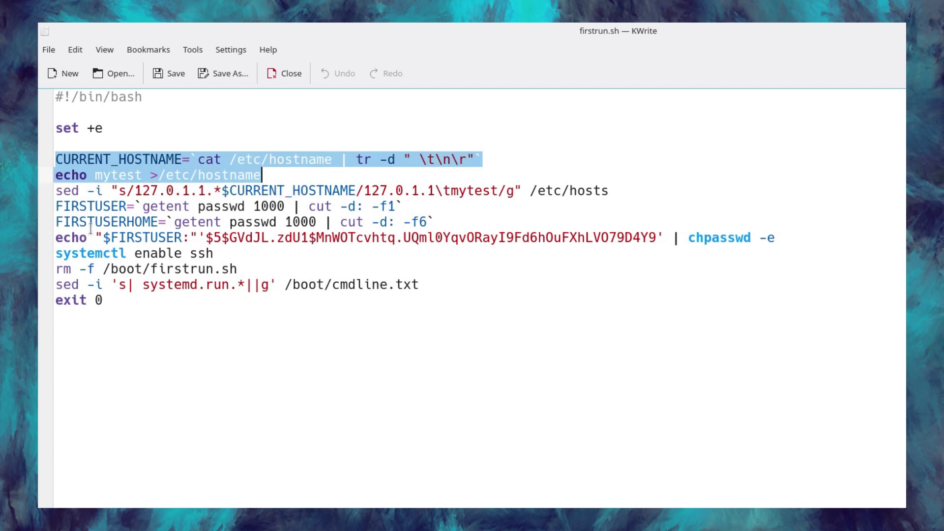
{"action": "left_click_drag", "start_coordinate": [205, 236], "coordinate": [657, 237]}
{"action": "left_click_drag", "start_coordinate": [242, 253], "coordinate": [55, 255]}
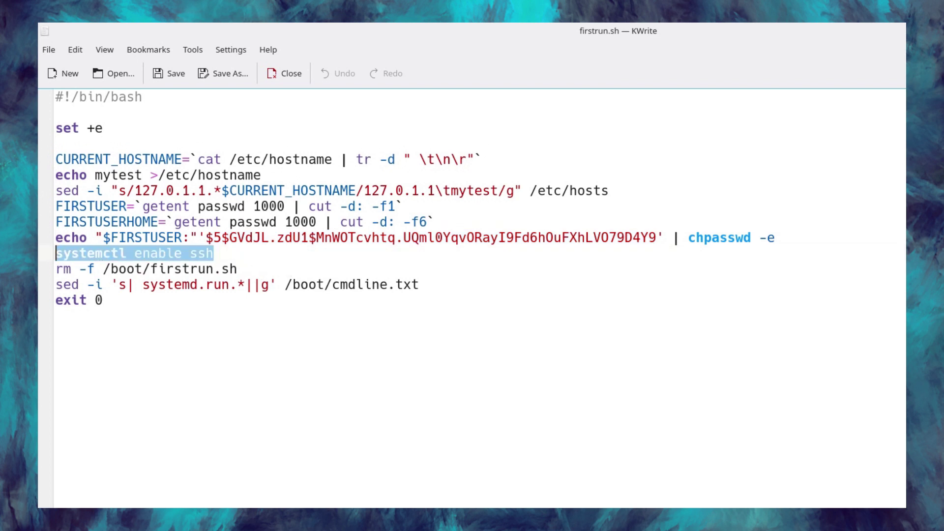